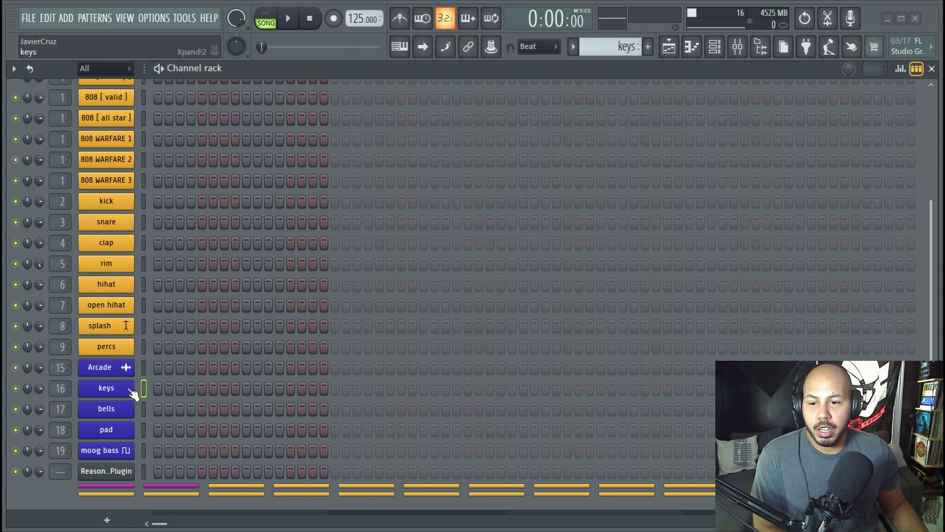
Set the keys channel's Xpand!2 wrapper MIDI input port to 1.
left_click(111, 389)
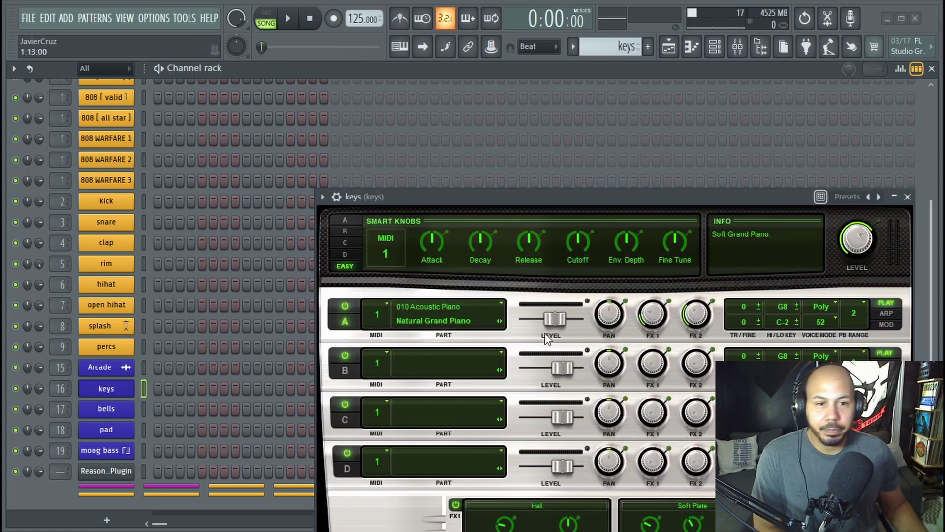
left_click_drag(609, 199, 442, 58)
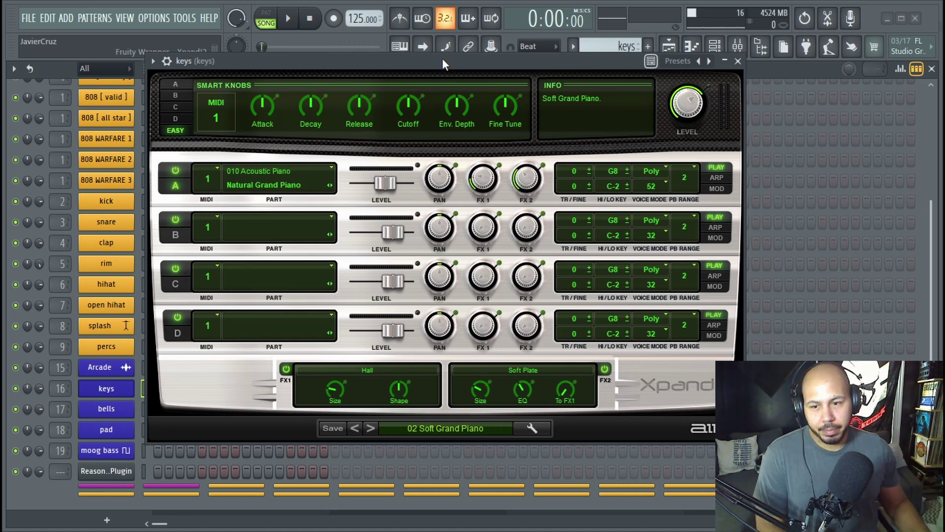
left_click_drag(484, 64, 503, 68)
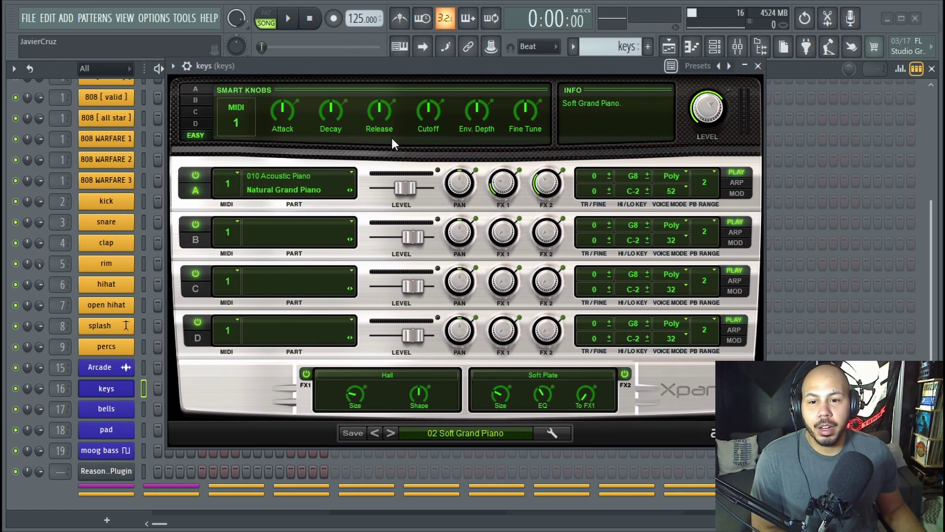
left_click_drag(314, 71, 369, 61)
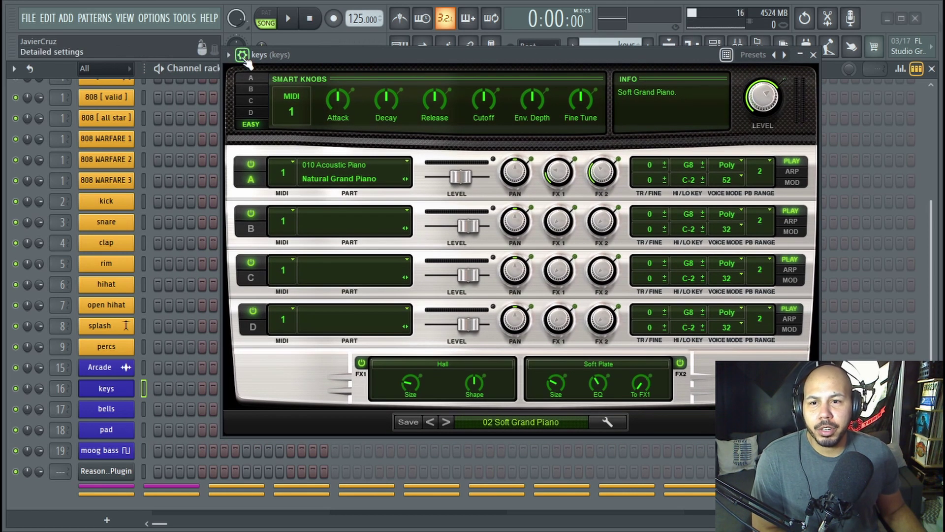
left_click(242, 55)
left_click(273, 80)
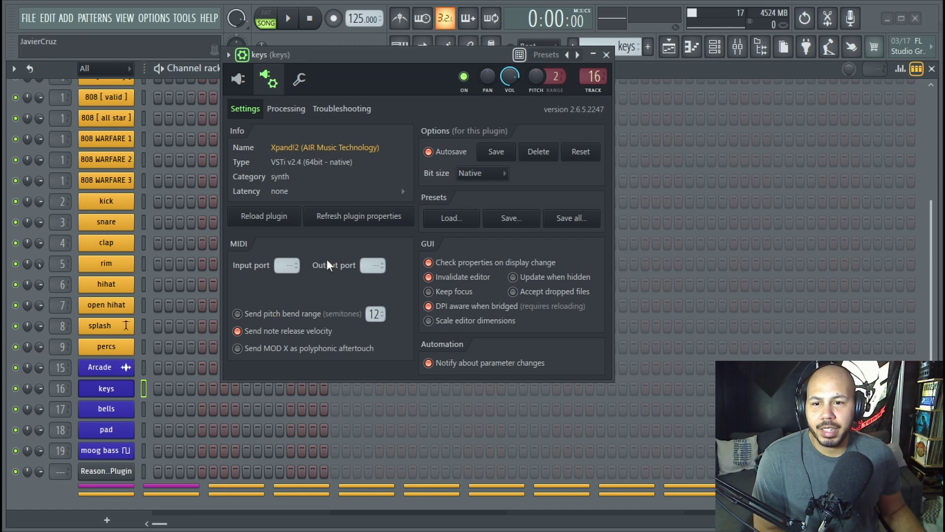
scroll(293, 266, "up", 1)
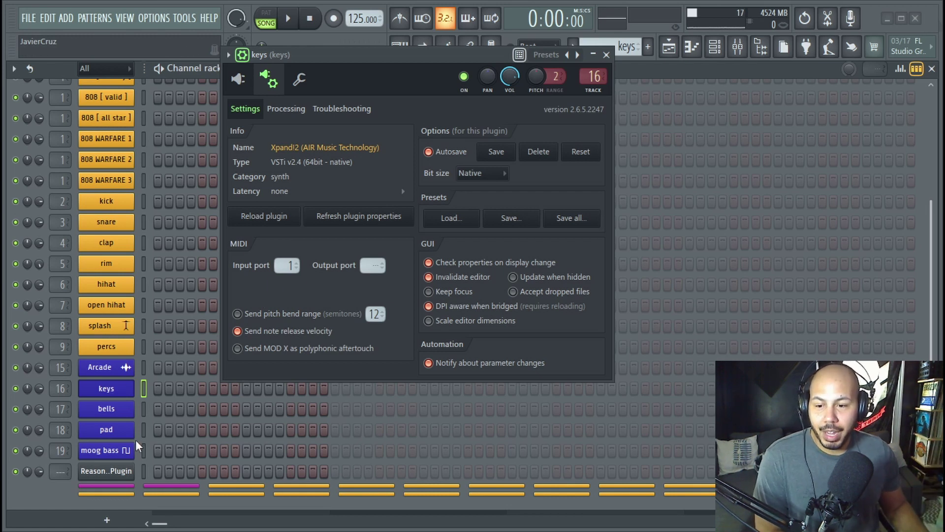
Open the Reason Rack Plugin, check its wrapper output port 1, and open the device browser.
left_click(113, 474)
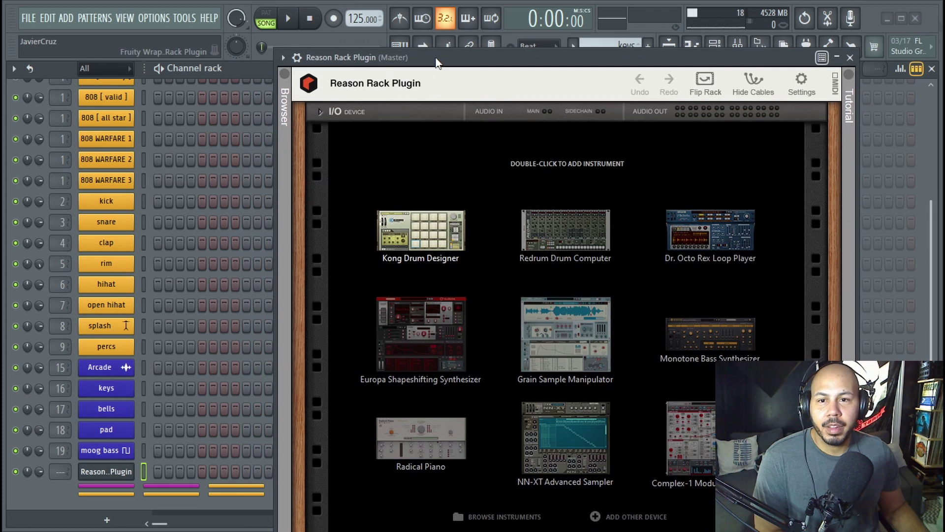
left_click(296, 58)
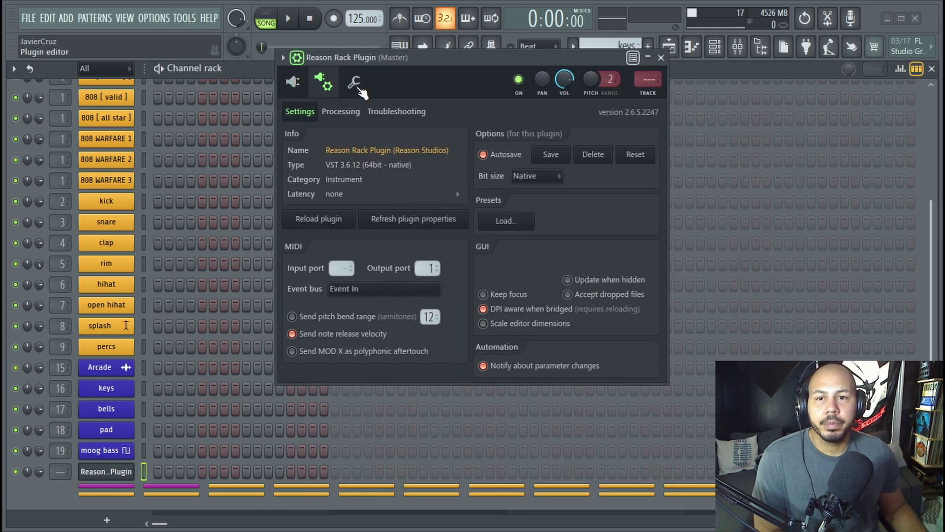
left_click(293, 82)
left_click_drag(436, 60, 444, 34)
left_click(294, 79)
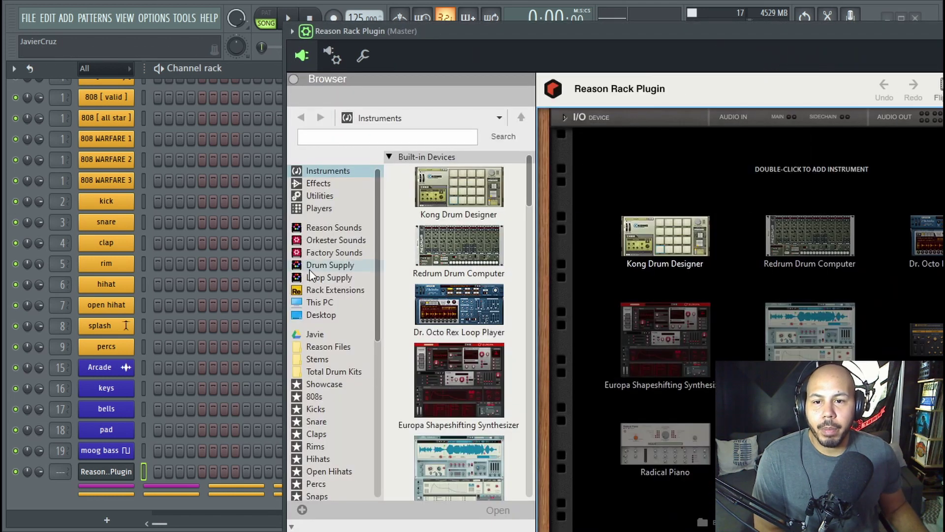
left_click_drag(559, 48, 352, 13)
Add a Scales & Chords player from Players above MIDI Out and set its key to Gb.
left_click(107, 187)
mouse_move(246, 308)
left_mouse_down()
mouse_move(467, 209)
mouse_move(465, 162)
left_mouse_up()
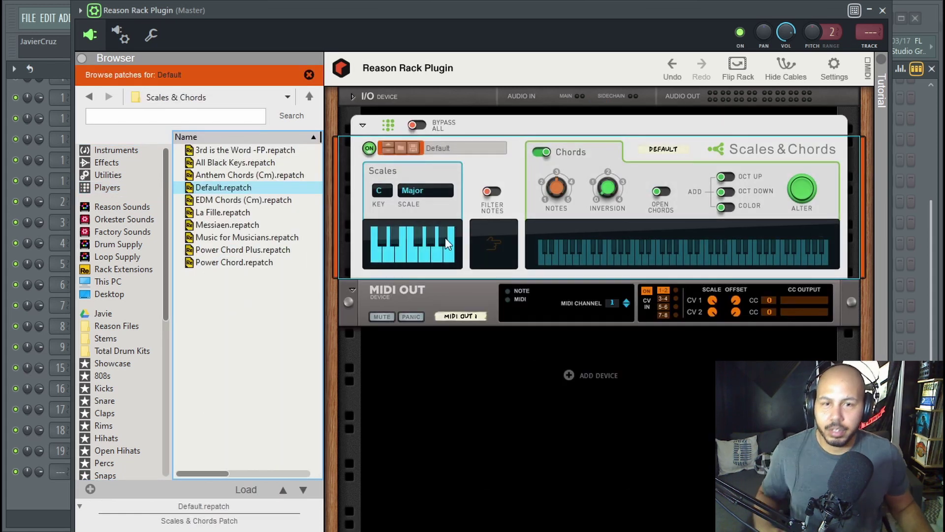
left_click_drag(462, 11, 432, 19)
left_click(359, 199)
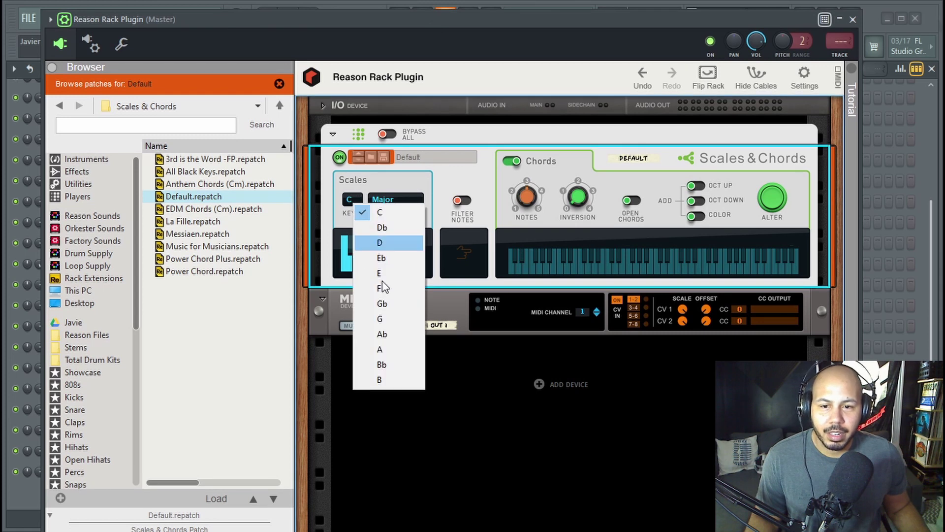
left_click(393, 308)
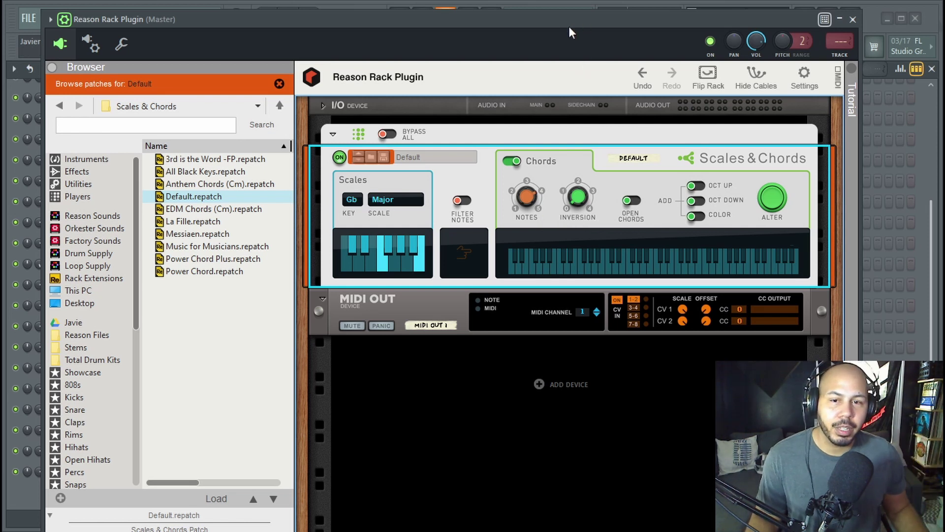
left_click(522, 19)
left_click_drag(522, 19, 502, 43)
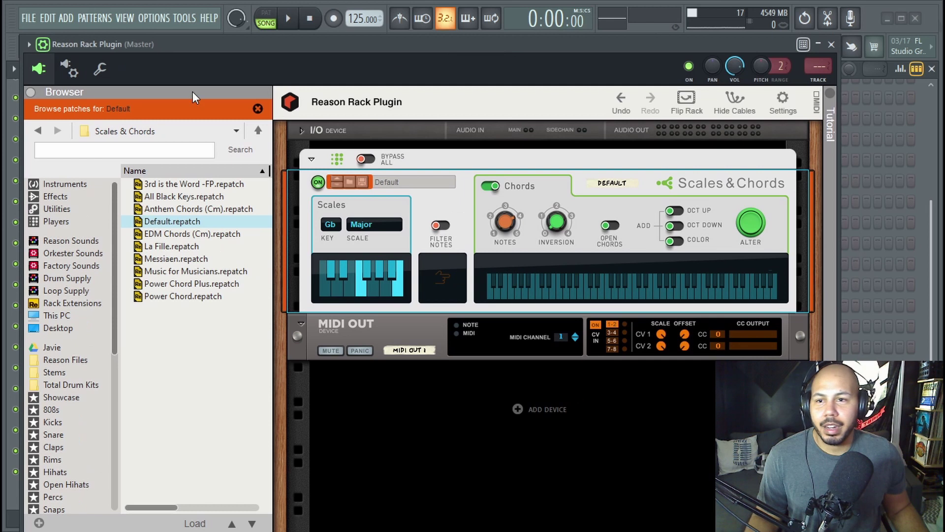
Collapse the Reason browser, hide the wrapper's control row, and reselect the Reason Plugin channel.
left_click(36, 85)
left_click_drag(168, 40, 481, 34)
left_click(253, 36)
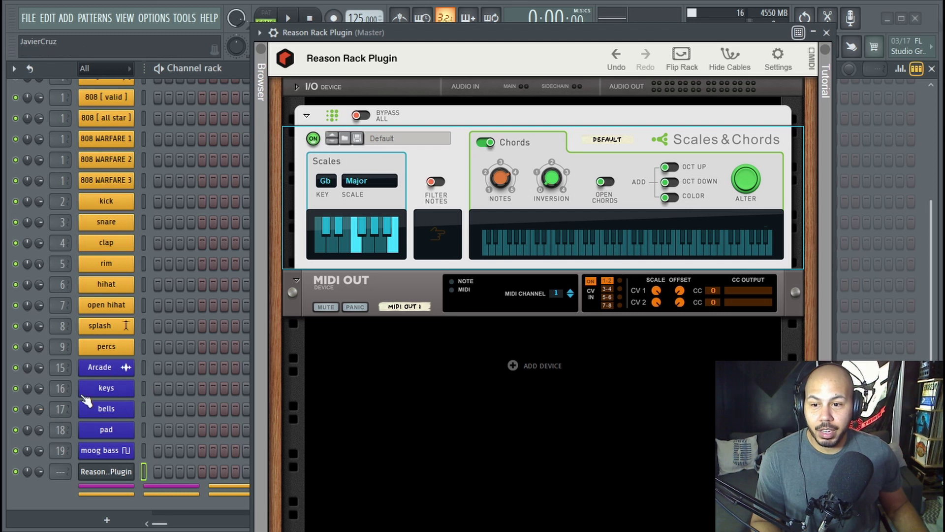
left_click(116, 393)
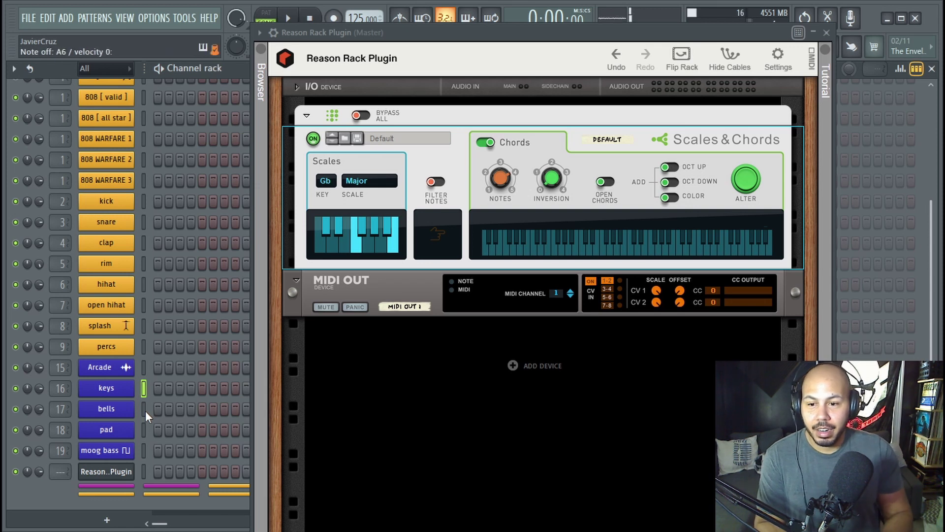
left_click(142, 471)
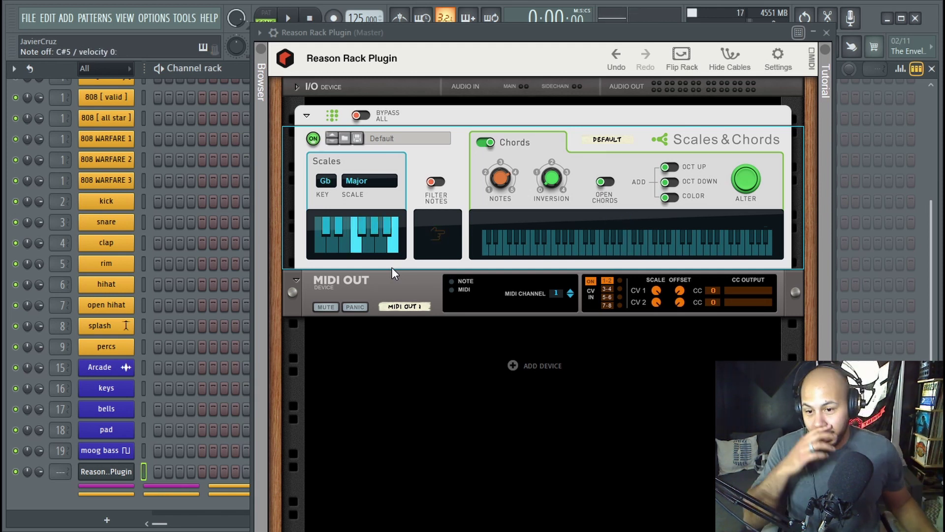
left_click_drag(367, 32, 415, 61)
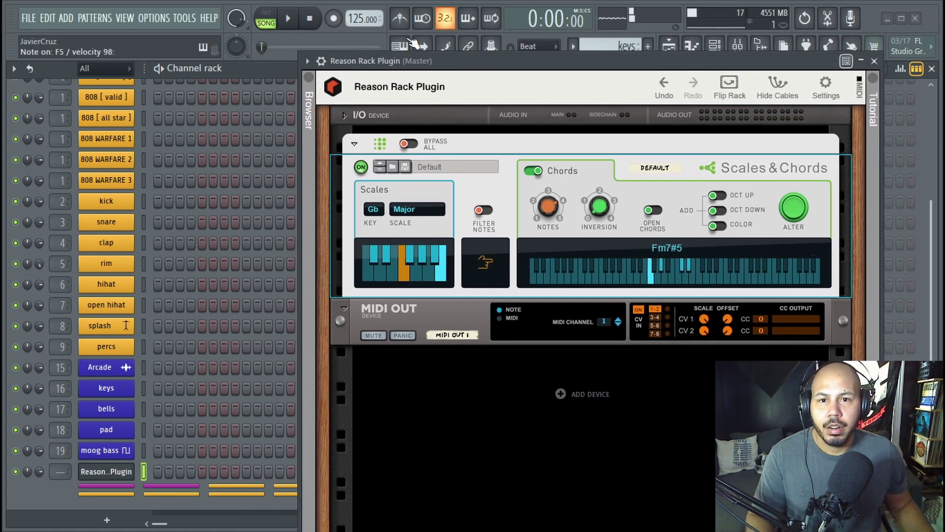
Record a chord progression on the Reason Plugin channel with precount, stopping with Space.
left_click(334, 19)
left_click(297, 26)
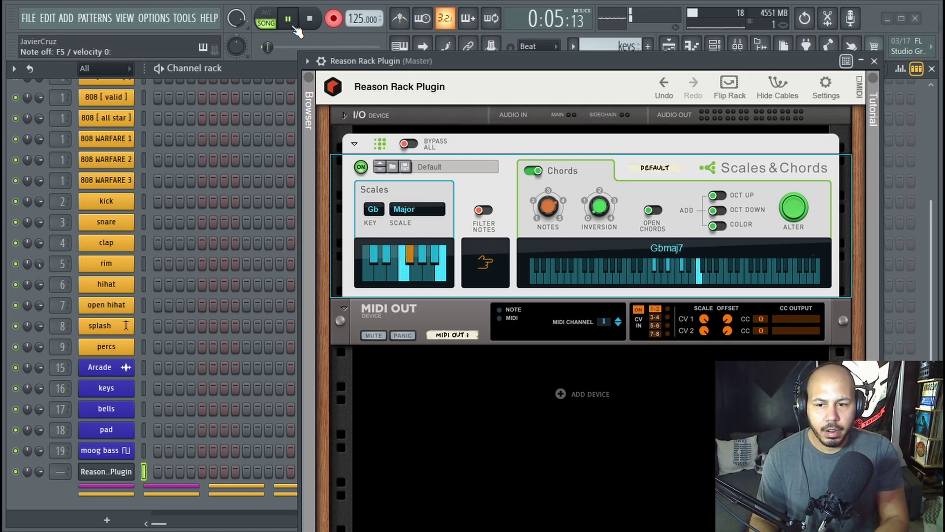
key("space")
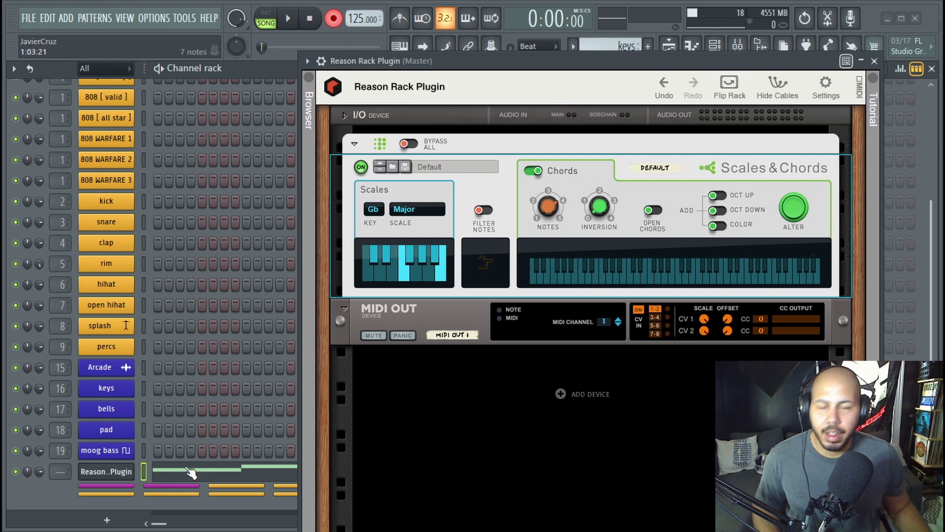
Burn the Reason Plugin channel's MIDI to the current pattern and save the project.
left_click(874, 61)
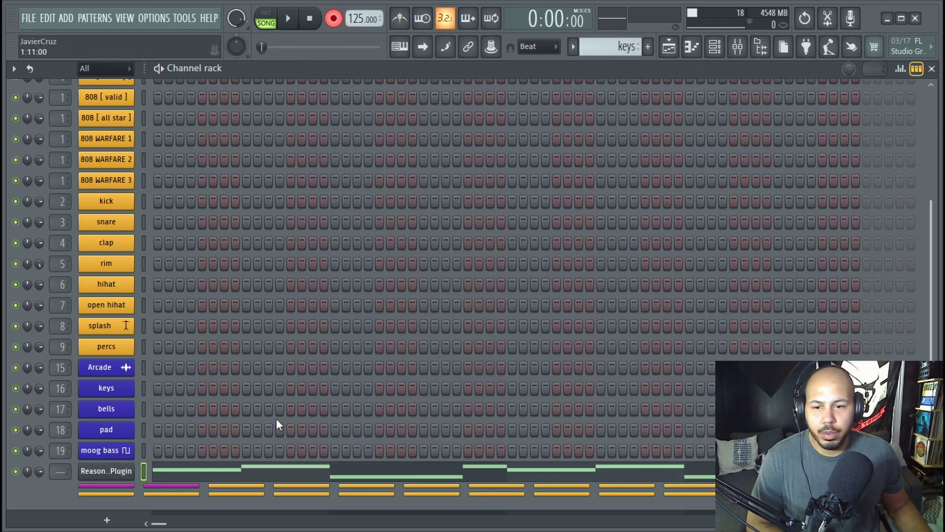
left_click(199, 471)
right_click(131, 471)
mouse_move(294, 483)
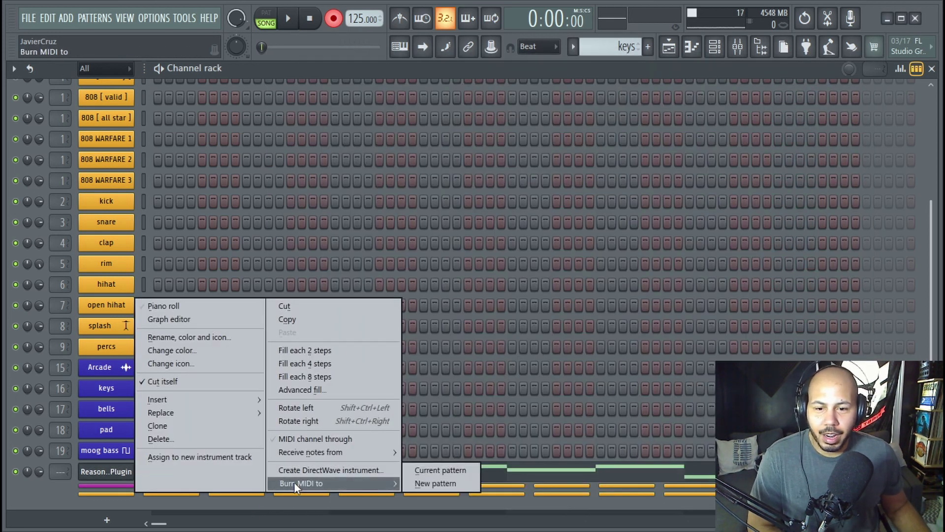
left_click(446, 474)
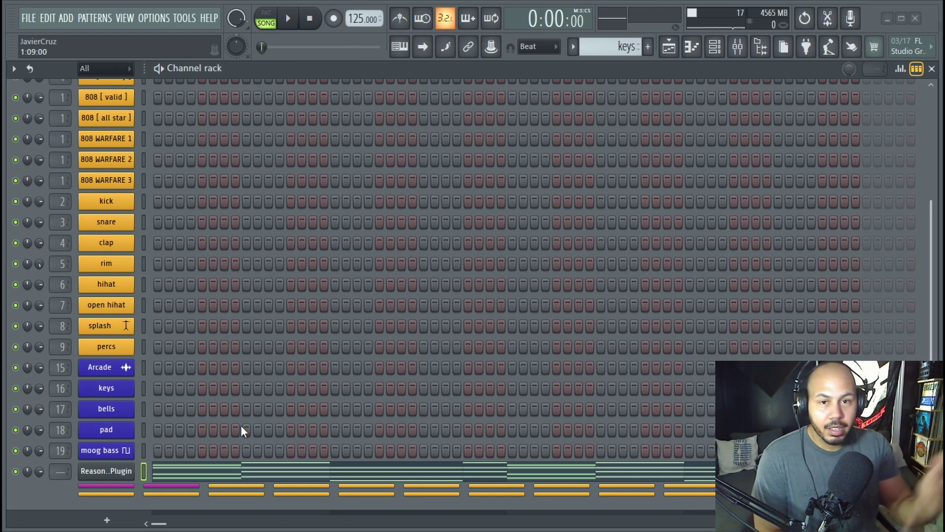
key("ctrl+s")
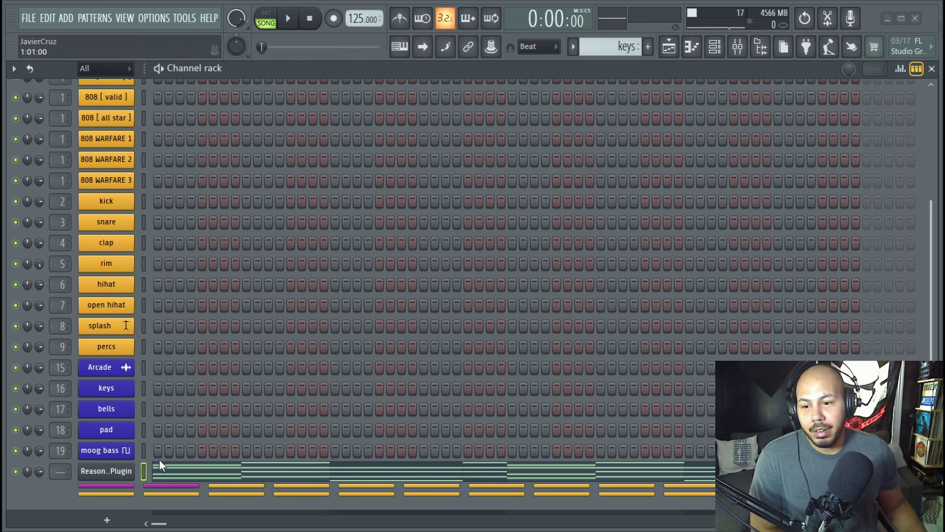
Copy the Reason Plugin channel's chord notes onto the keys channel.
right_click(133, 470)
left_click(332, 321)
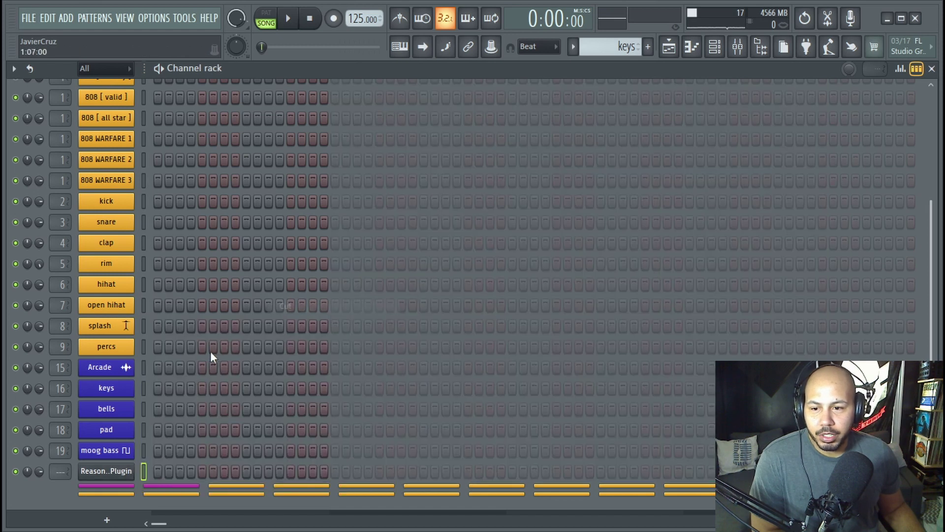
right_click(105, 389)
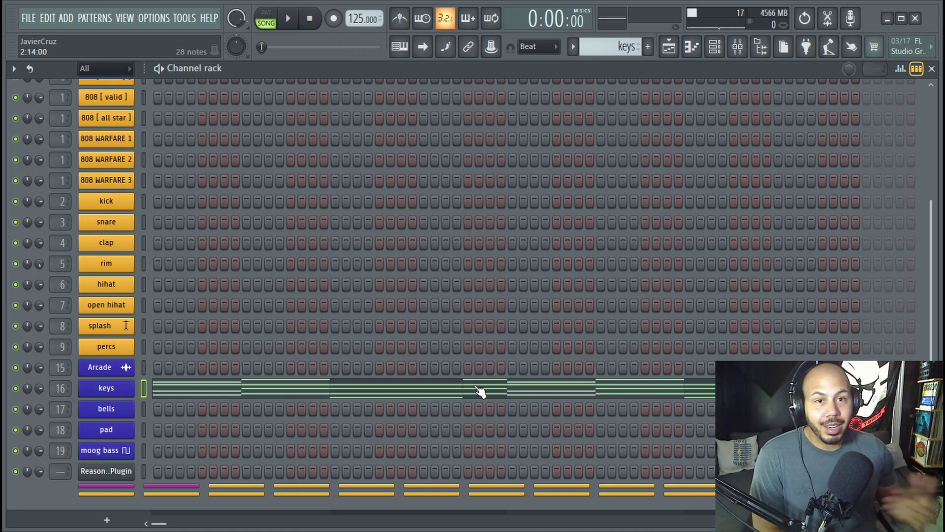
Add a new Harmless channel from the Synth classic list.
left_click(107, 520)
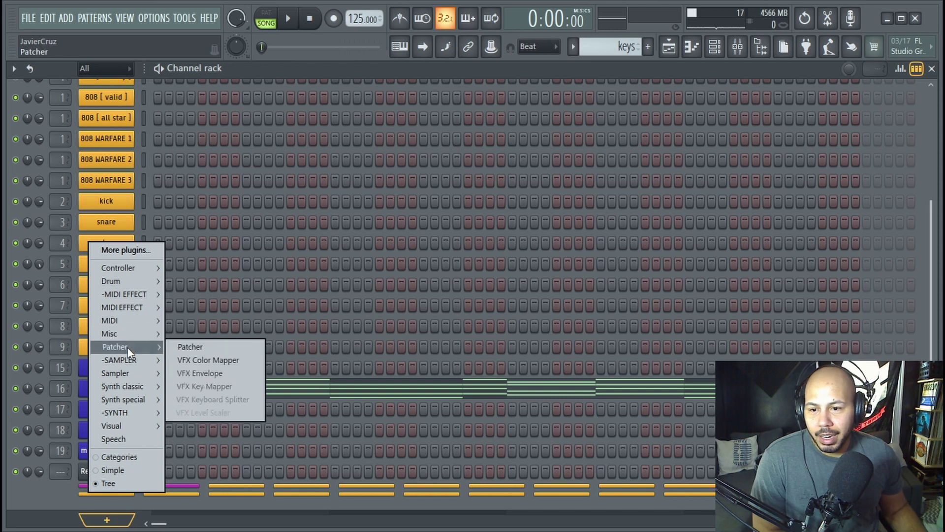
mouse_move(129, 386)
left_click(205, 389)
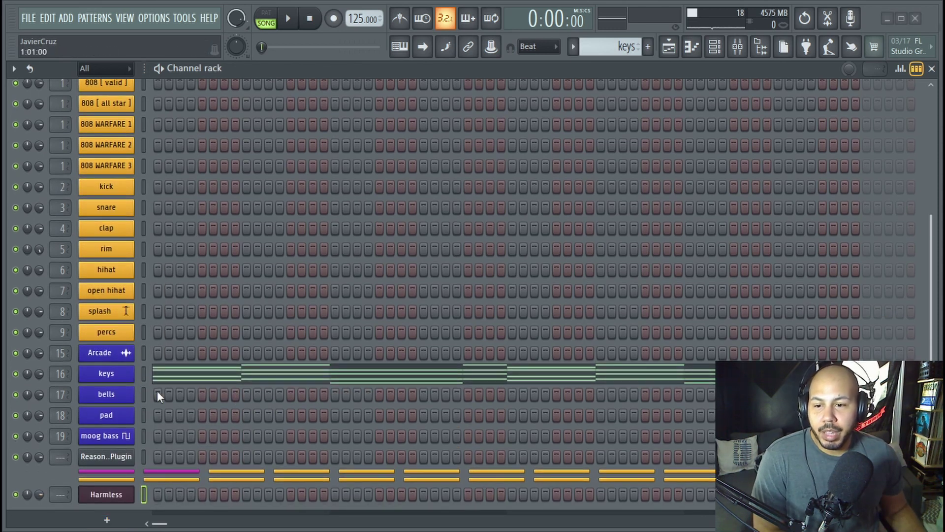
Move the chord notes from the keys channel to the Harmless channel.
right_click(126, 373)
left_click(276, 307)
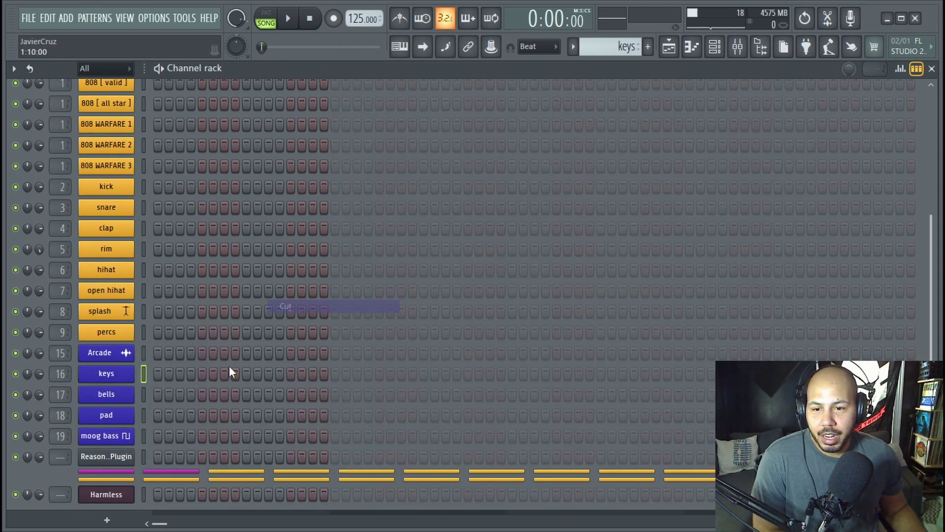
right_click(126, 497)
left_click(309, 329)
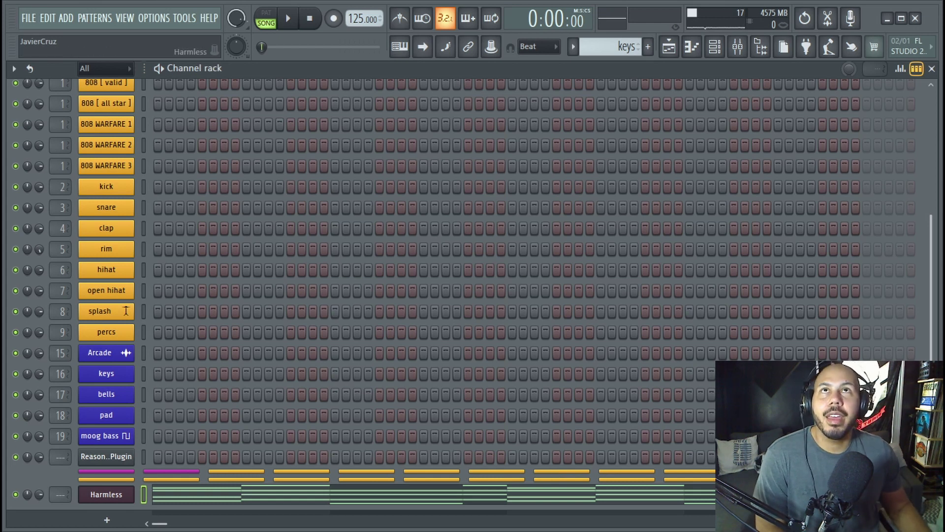
key("Return")
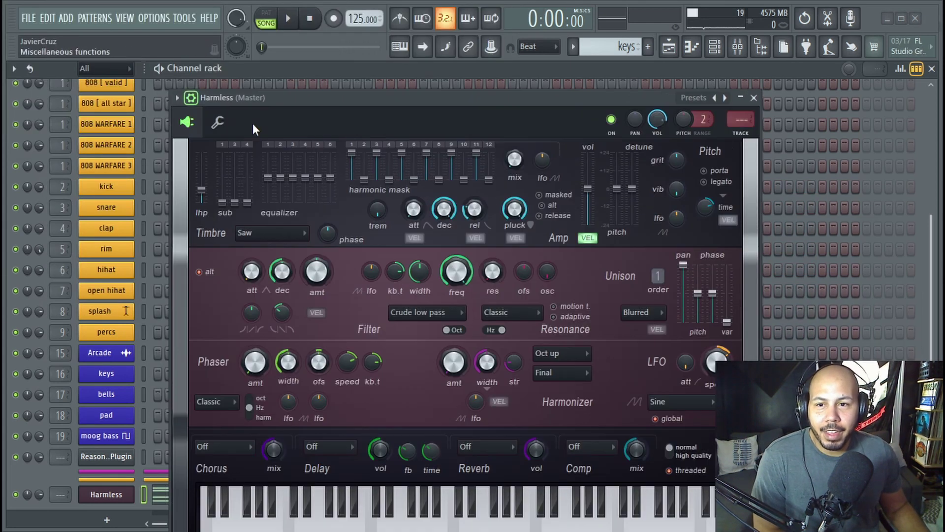
left_click(754, 97)
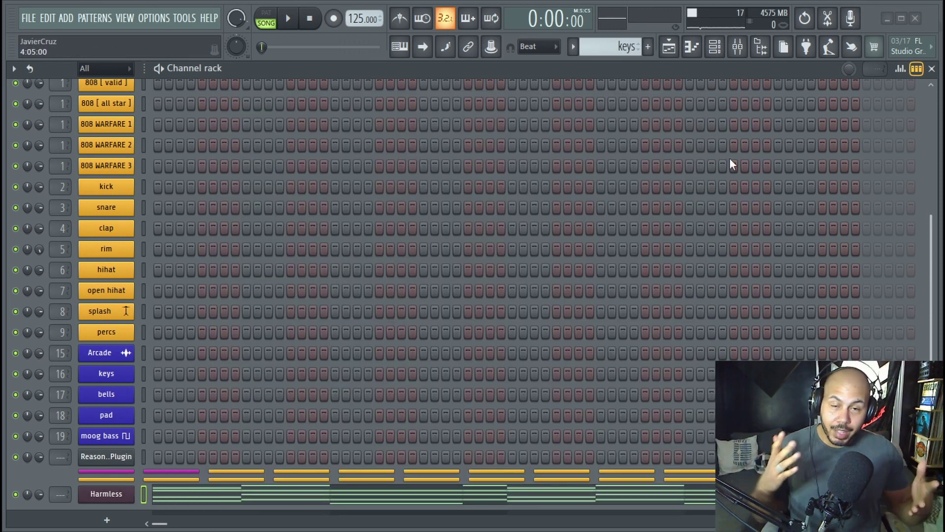